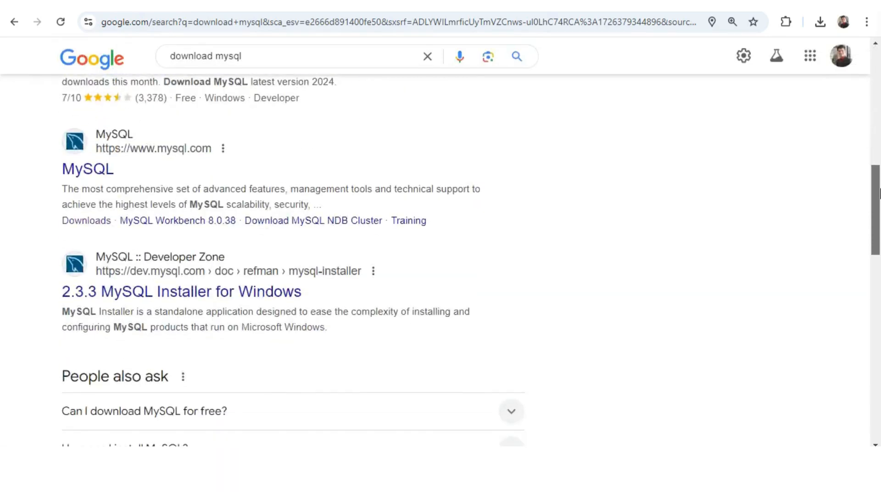
Open the MySQL Installer for Windows page by way of the MySQL Downloads search result and the MySQL Community (GPL) Downloads.
{"action": "scroll", "coordinate": [880, 112], "scroll_direction": "up", "scroll_amount": 9}
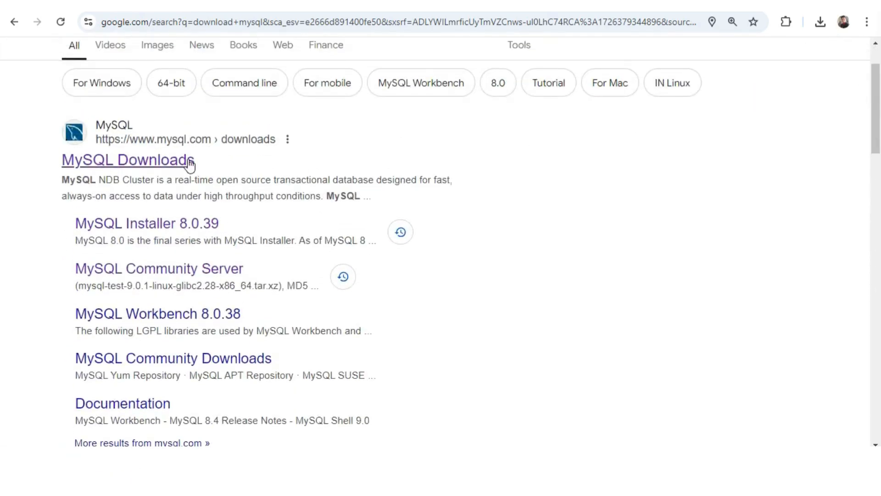
{"action": "left_click", "coordinate": [148, 162]}
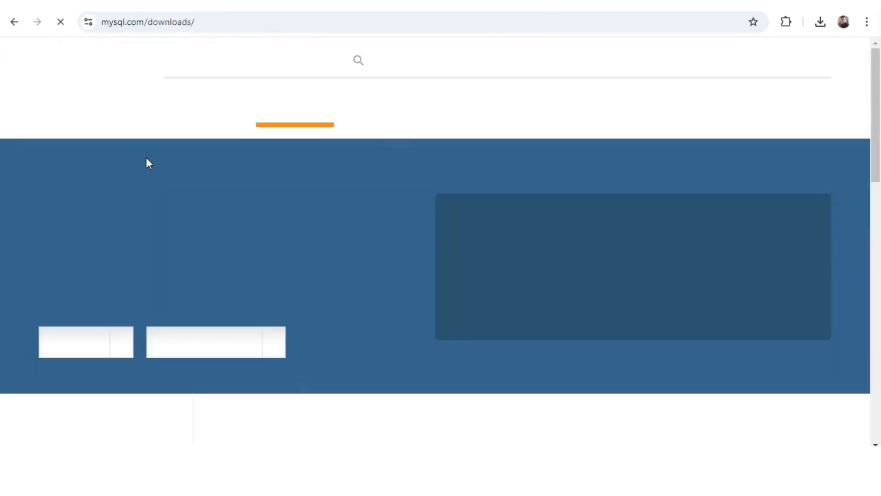
{"action": "scroll", "coordinate": [880, 147], "scroll_direction": "down", "scroll_amount": 4}
{"action": "left_click_drag", "start_coordinate": [880, 146], "coordinate": [877, 230]}
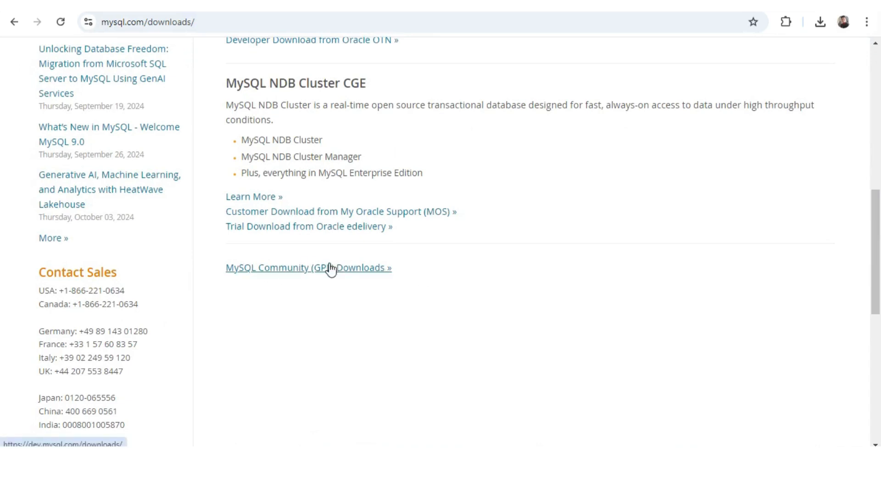
{"action": "left_click", "coordinate": [299, 270]}
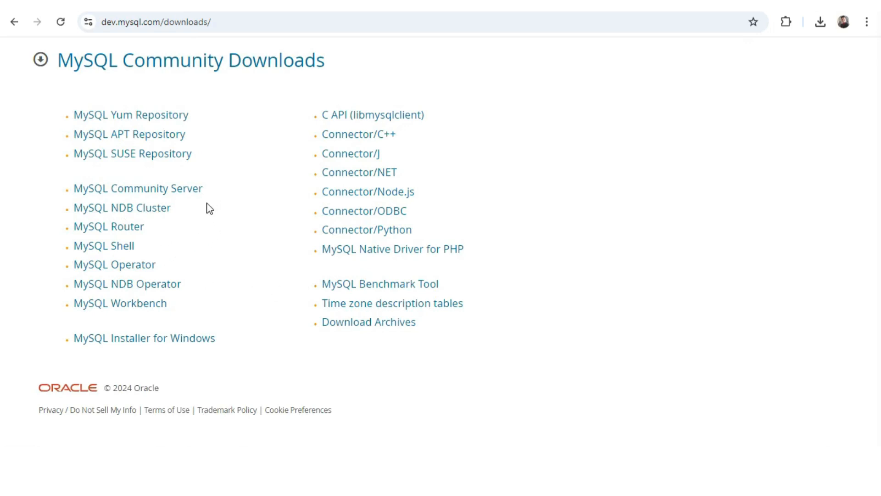
{"action": "left_click", "coordinate": [177, 346]}
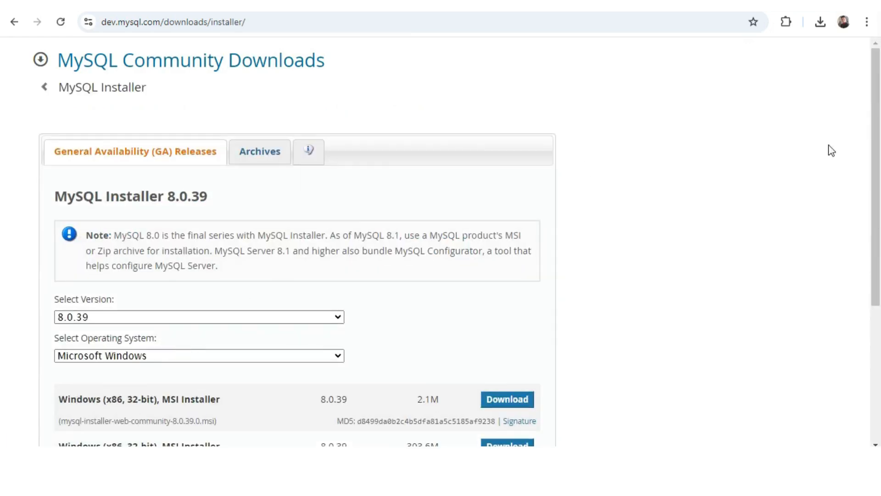
Download the 303.6M Windows MSI Installer, mysql-installer-community-8.0.39.0.msi, without logging in or signing up.
{"action": "scroll", "coordinate": [831, 151], "scroll_direction": "down", "scroll_amount": 3}
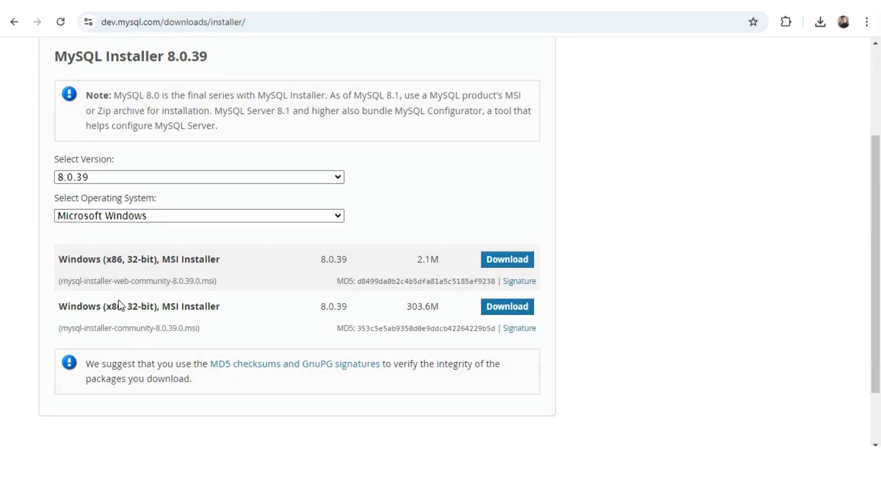
{"action": "left_click_drag", "start_coordinate": [121, 281], "coordinate": [174, 285]}
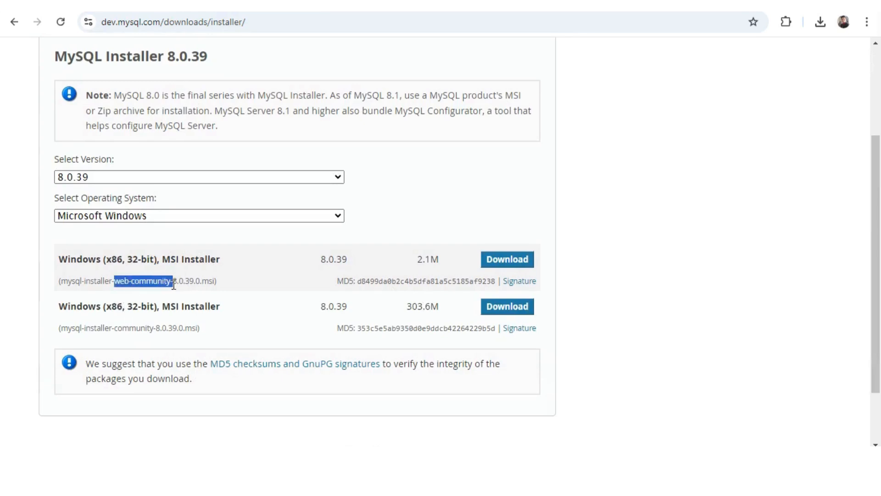
{"action": "left_click", "coordinate": [130, 329]}
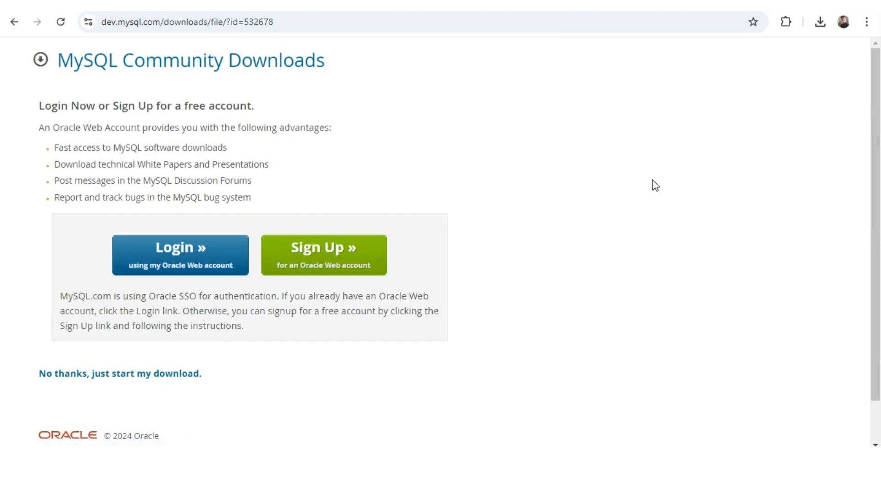
{"action": "scroll", "coordinate": [863, 172], "scroll_direction": "down", "scroll_amount": 1}
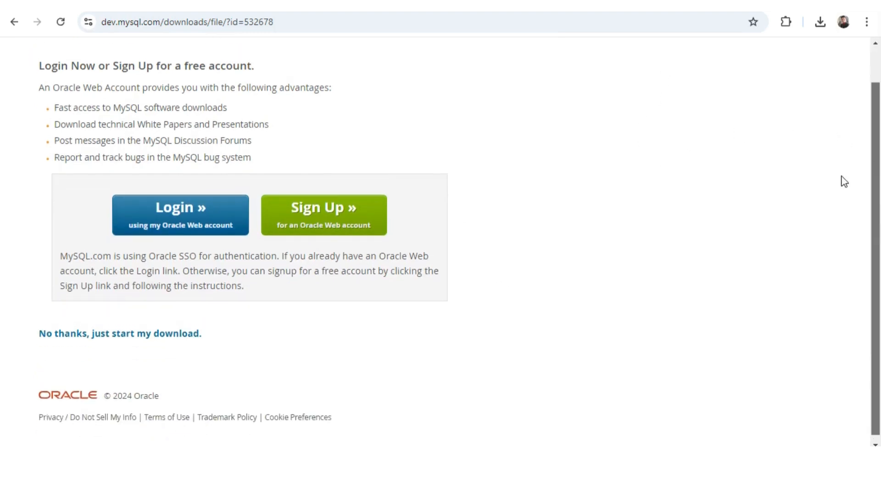
{"action": "left_click", "coordinate": [129, 339]}
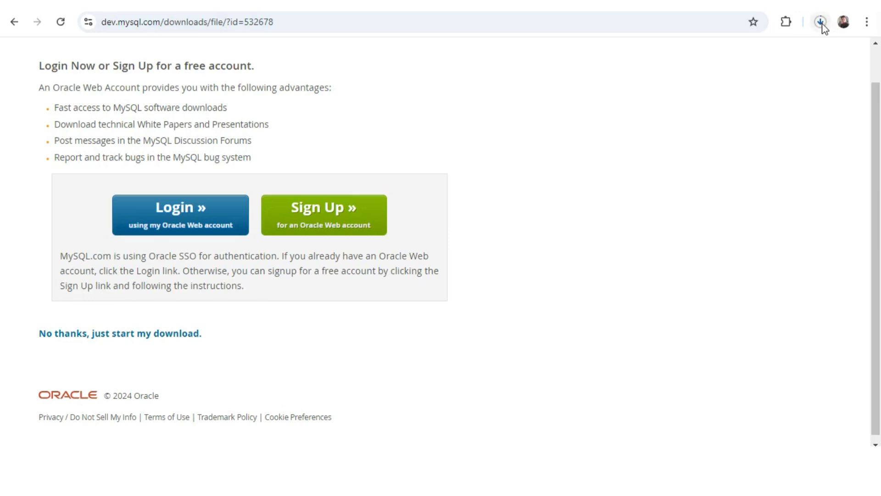
Show the downloaded mysql-installer-community-8.0.39.0 file in its folder and launch it, allowing it to run.
{"action": "left_click", "coordinate": [821, 24]}
{"action": "mouse_move", "coordinate": [803, 76]}
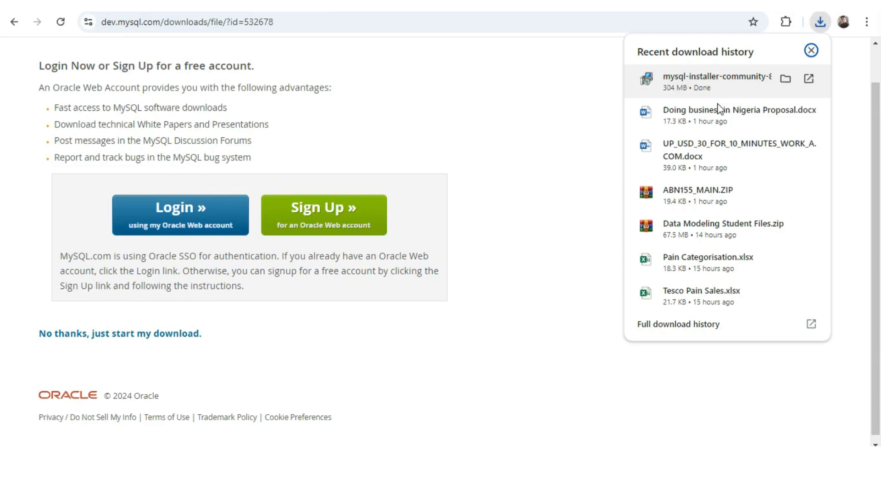
{"action": "left_click", "coordinate": [783, 81]}
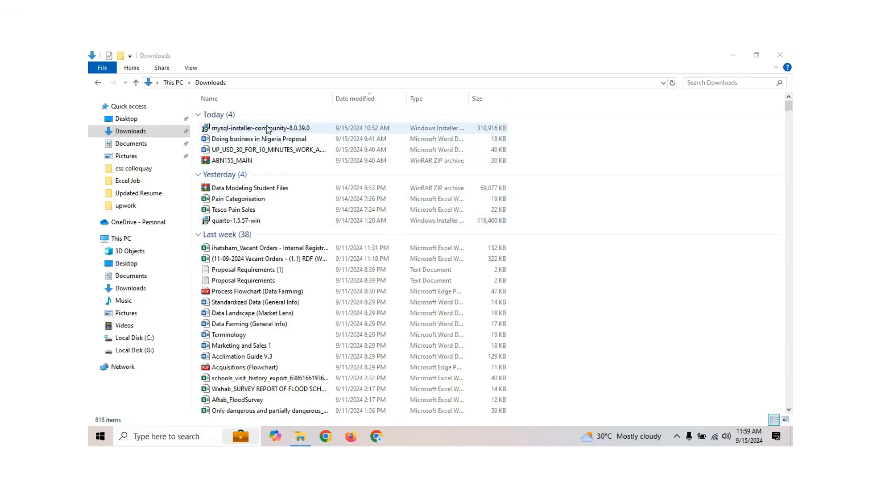
{"action": "double_click", "coordinate": [256, 130]}
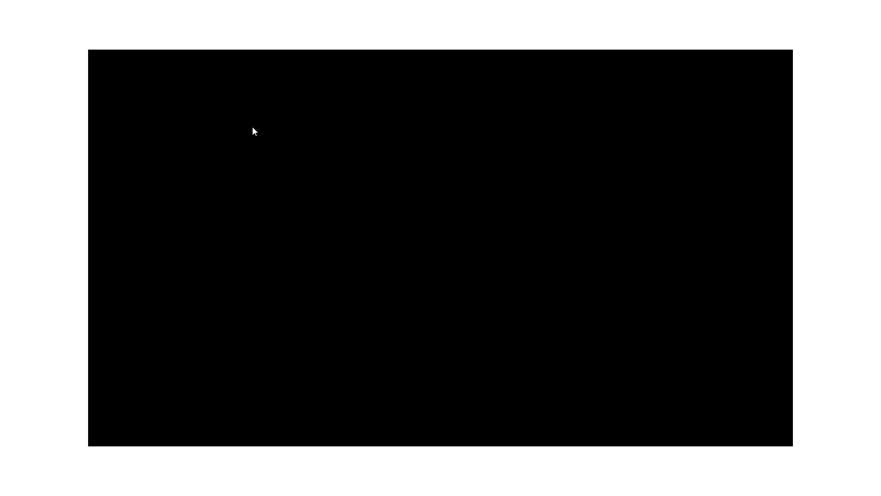
{"action": "left_click", "coordinate": [382, 318]}
{"action": "left_click", "coordinate": [381, 309]}
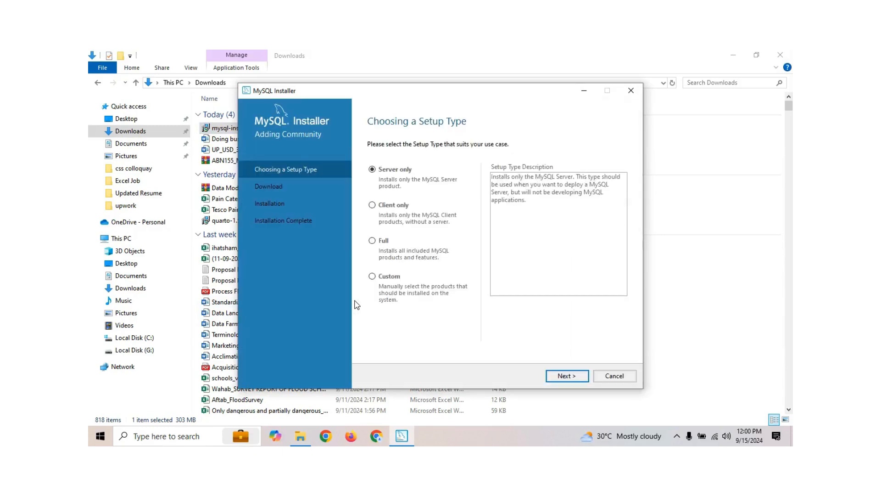
Choose the Custom setup type and add MySQL Server 8.0.39 - X64 to the products to install.
{"action": "left_click", "coordinate": [380, 279]}
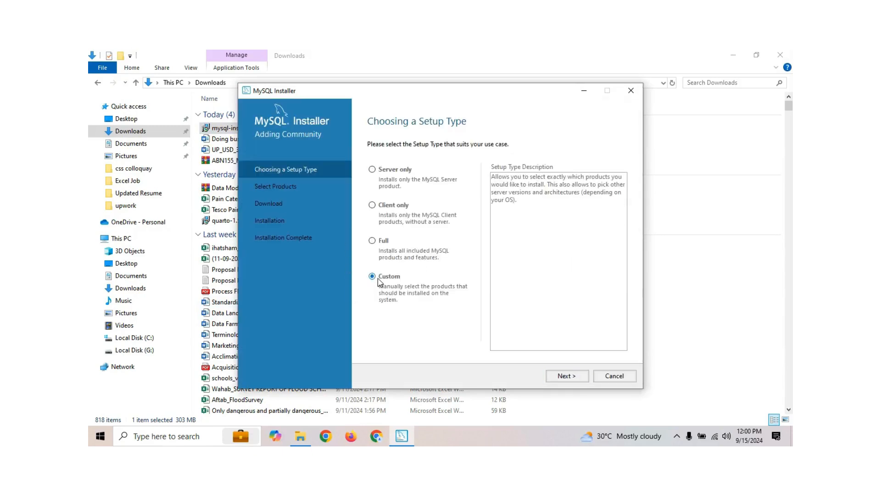
{"action": "left_click", "coordinate": [565, 376]}
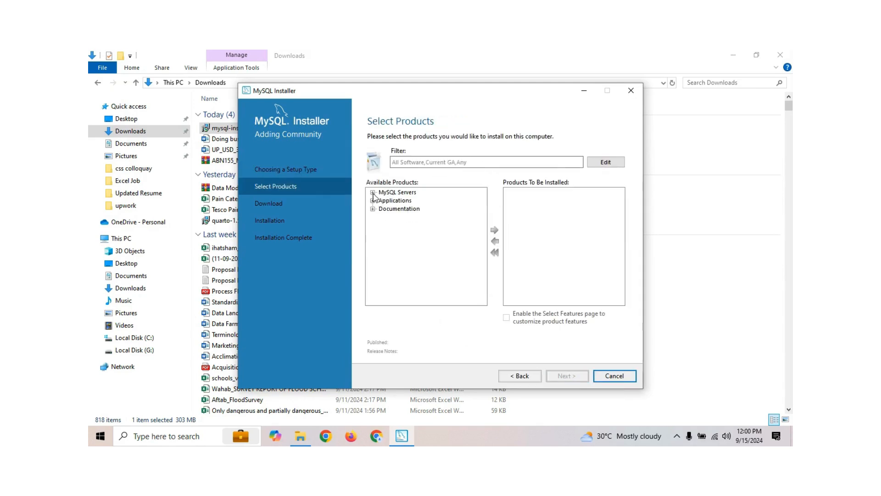
{"action": "left_click", "coordinate": [373, 193]}
{"action": "left_click", "coordinate": [383, 200]}
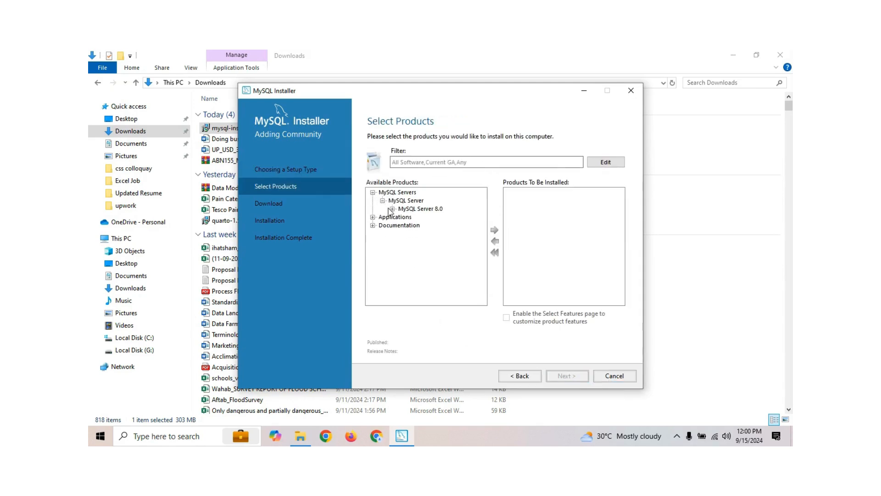
{"action": "left_click", "coordinate": [392, 209]}
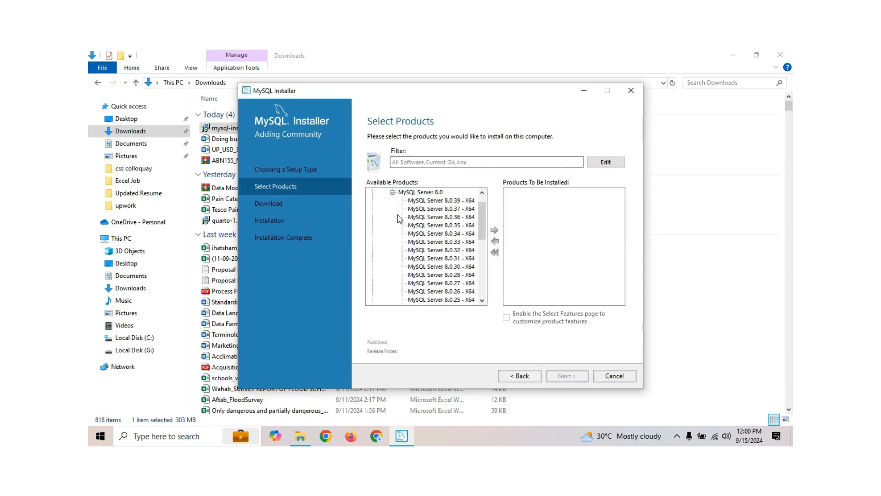
{"action": "left_click", "coordinate": [432, 202]}
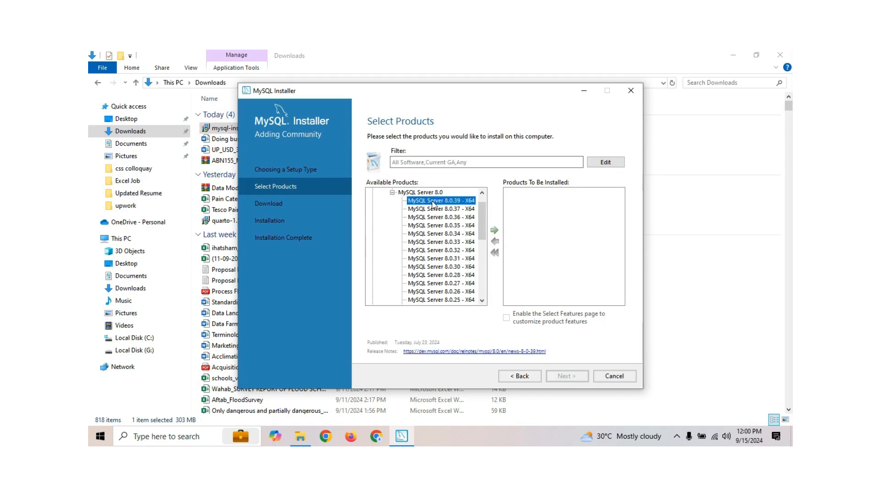
{"action": "left_click", "coordinate": [493, 230]}
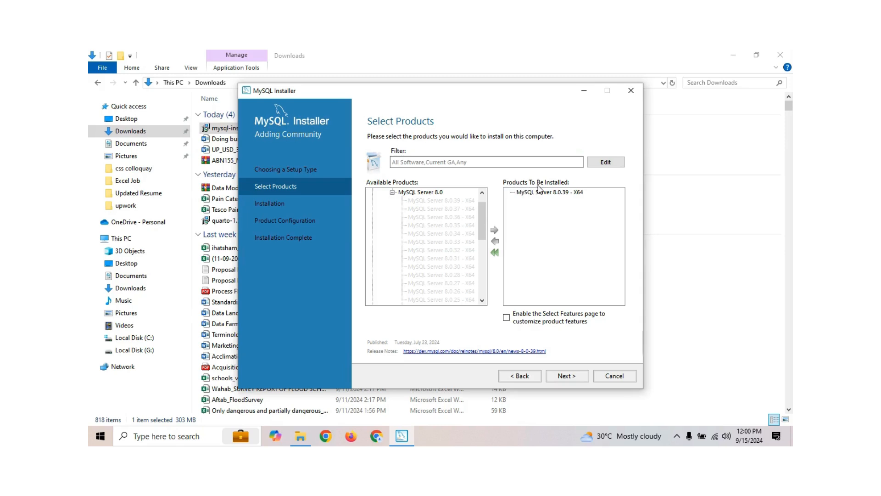
Add MySQL Workbench 8.0.38 - X64 from the Applications category to the products to install.
{"action": "left_click", "coordinate": [393, 193]}
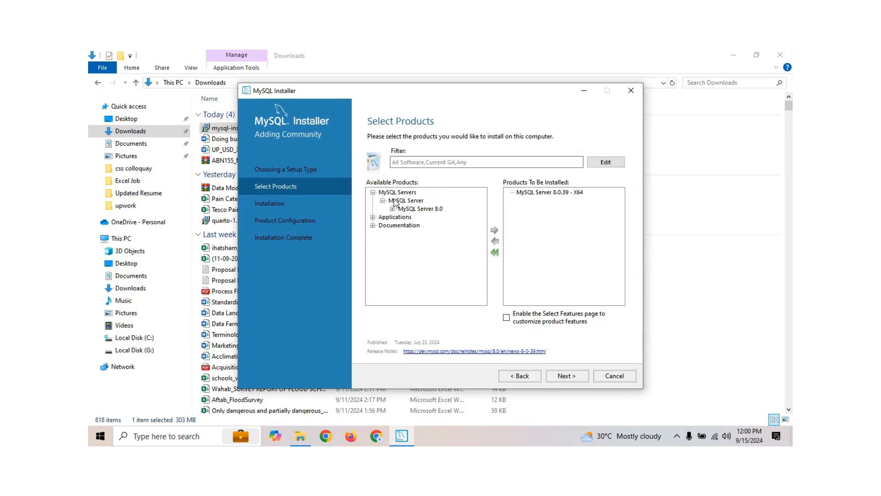
{"action": "left_click", "coordinate": [373, 217]}
{"action": "left_click", "coordinate": [383, 225]}
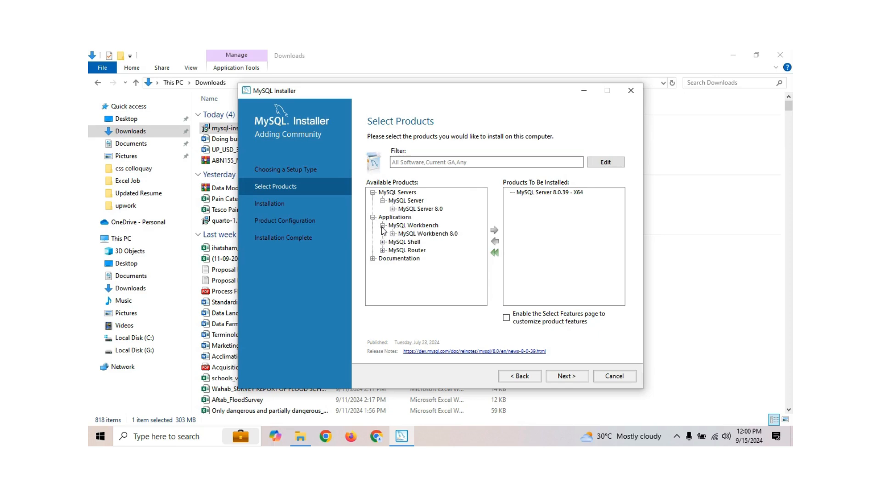
{"action": "left_click", "coordinate": [392, 234]}
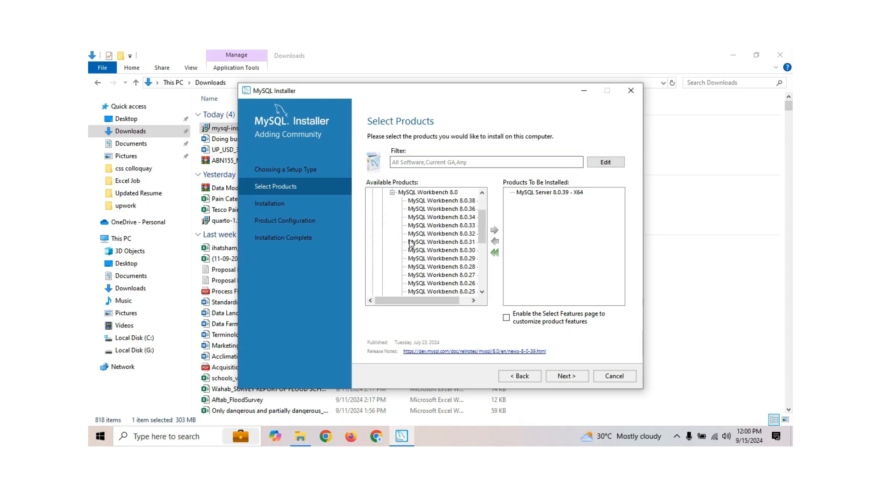
{"action": "left_click", "coordinate": [429, 202]}
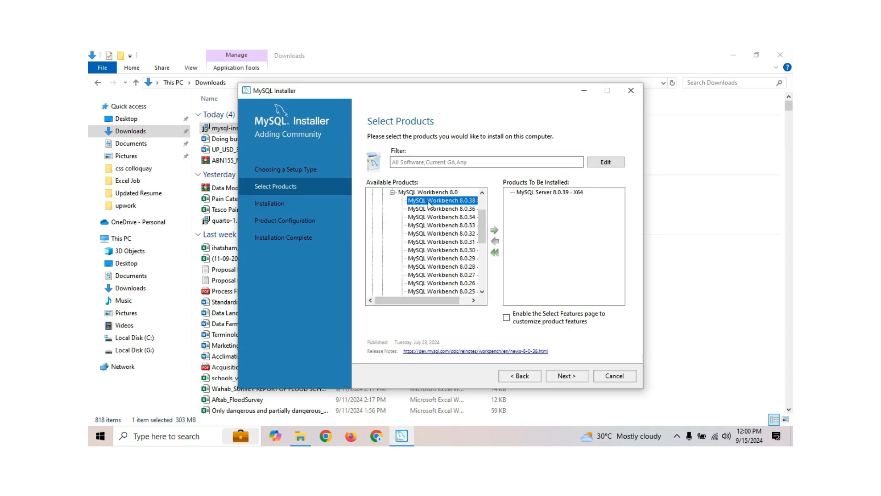
{"action": "left_click", "coordinate": [495, 231]}
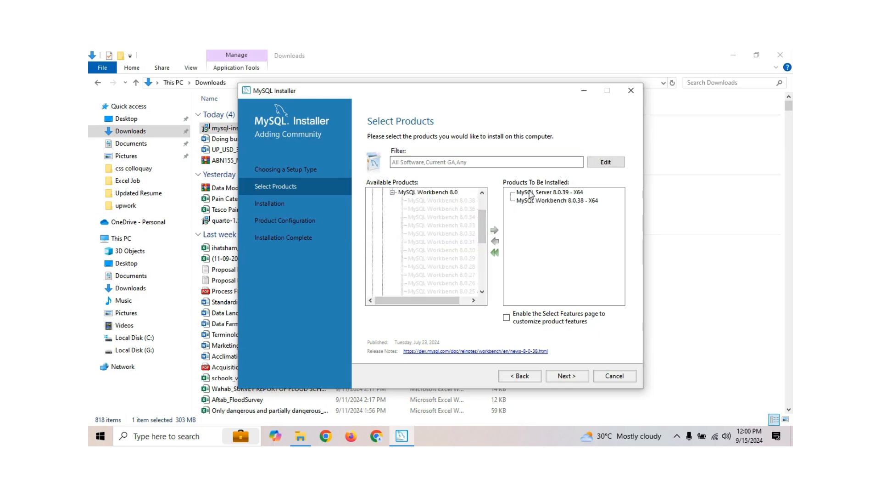
Enable the Select Features page and accept the existing MySQL Server 8.0 install and data directories despite the path conflict.
{"action": "left_click", "coordinate": [507, 317]}
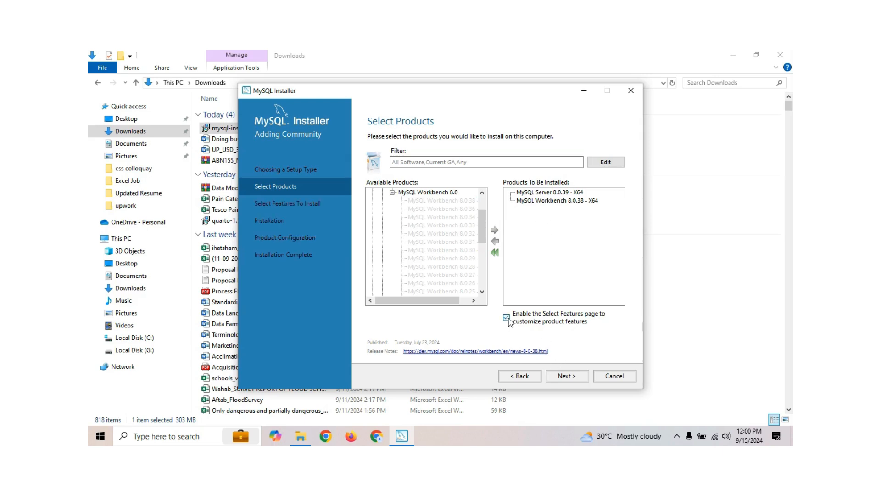
{"action": "left_click", "coordinate": [571, 379]}
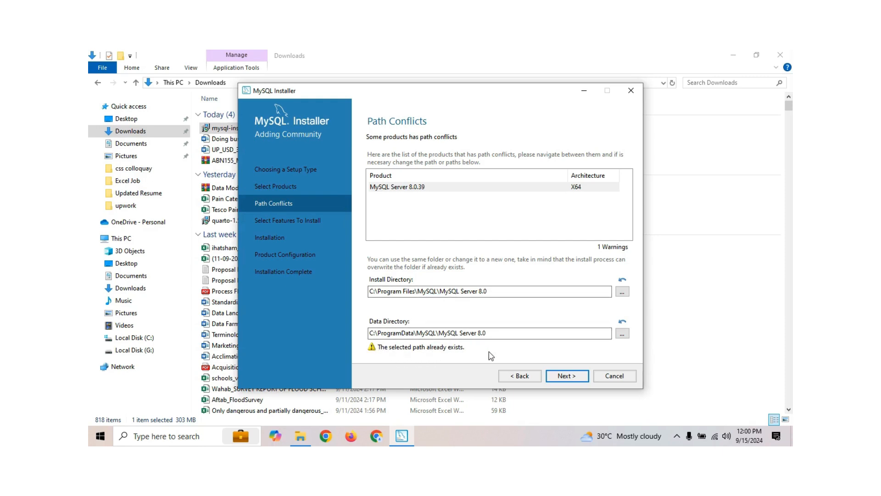
{"action": "left_click", "coordinate": [566, 376]}
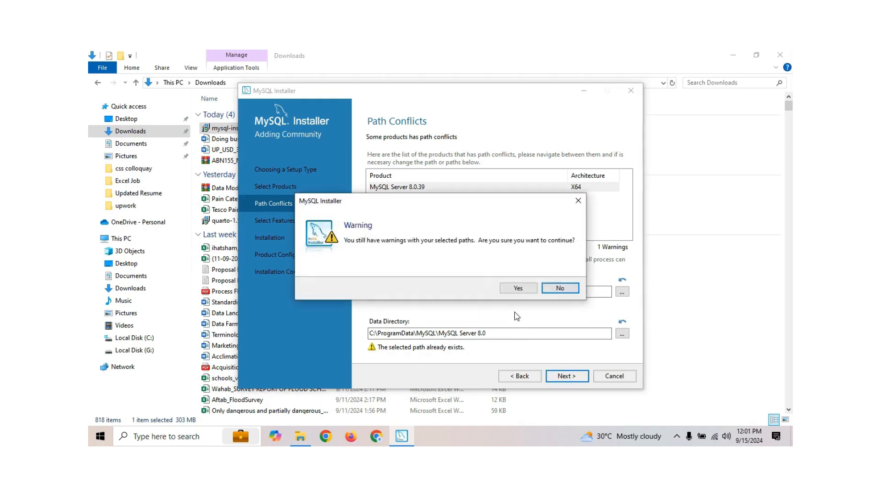
{"action": "left_click", "coordinate": [518, 288]}
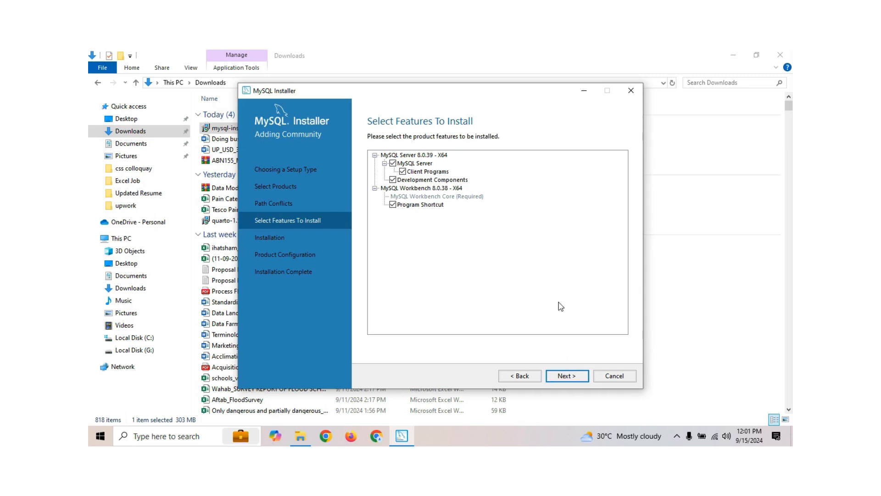
Keep the preselected product features and install MySQL Server 8.0.39 and MySQL Workbench 8.0.38.
{"action": "left_click", "coordinate": [567, 376]}
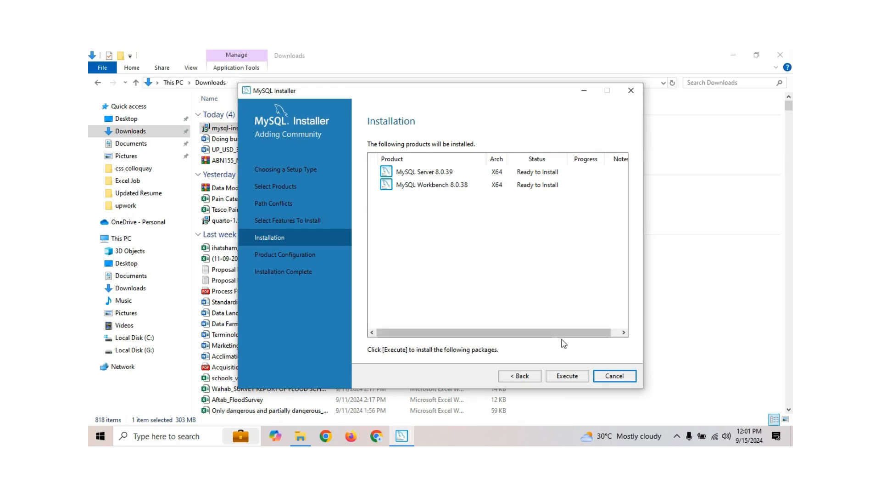
{"action": "left_click", "coordinate": [567, 376]}
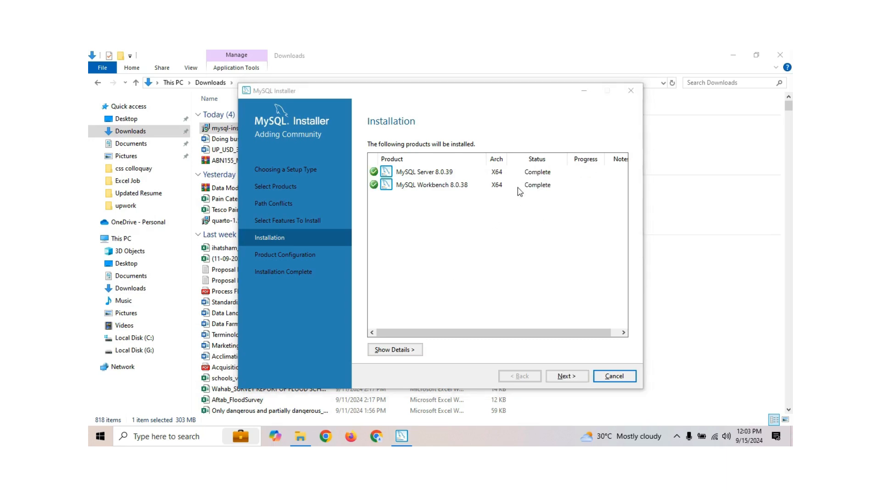
{"action": "left_click", "coordinate": [547, 176]}
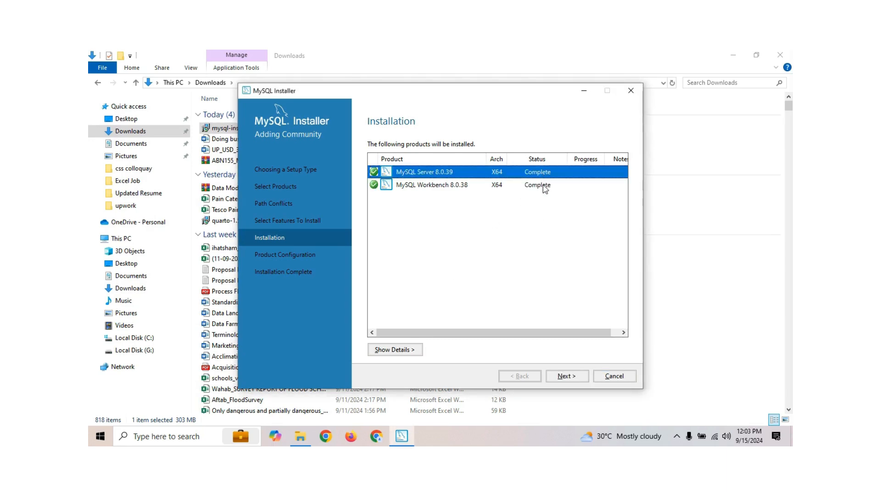
{"action": "left_click", "coordinate": [546, 186]}
Start configuring MySQL Server and accept the Development Computer type with TCP/IP on port 3306 and X Protocol port 33060.
{"action": "left_click", "coordinate": [567, 376]}
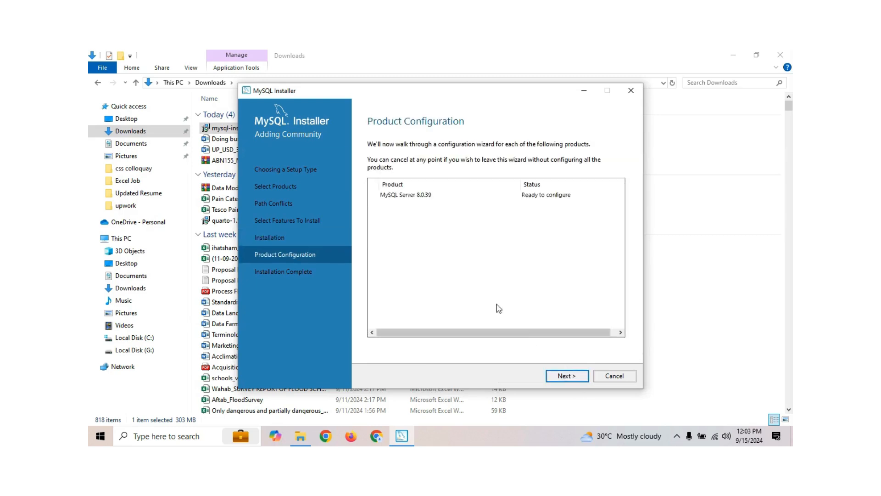
{"action": "left_click", "coordinate": [568, 378]}
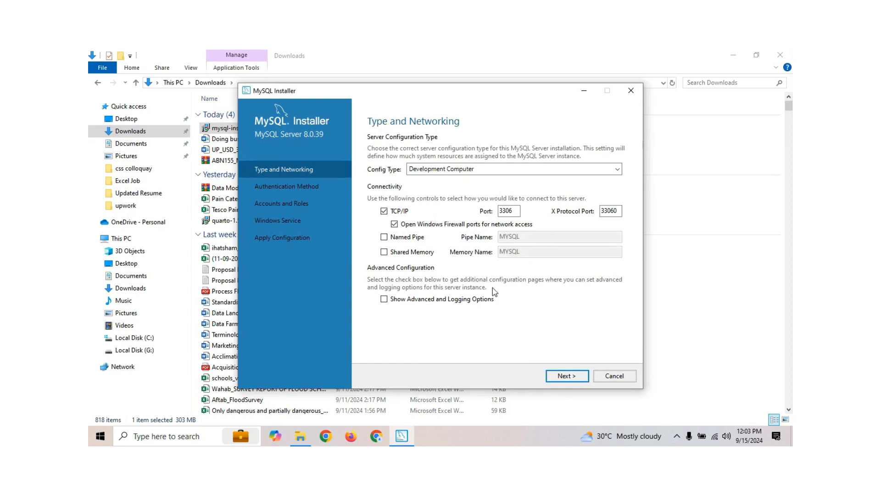
{"action": "left_click", "coordinate": [561, 376]}
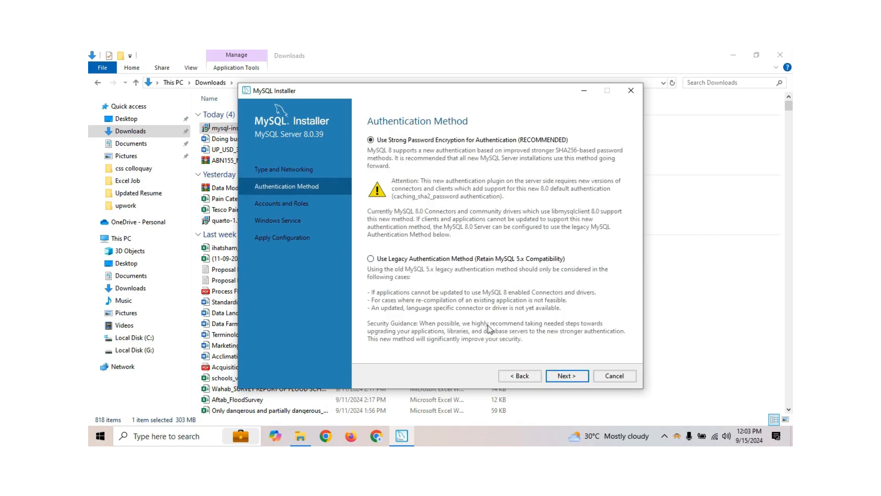
Accept the recommended strong password encryption as the server's authentication method and continue to Accounts and Roles.
{"action": "left_click", "coordinate": [568, 378]}
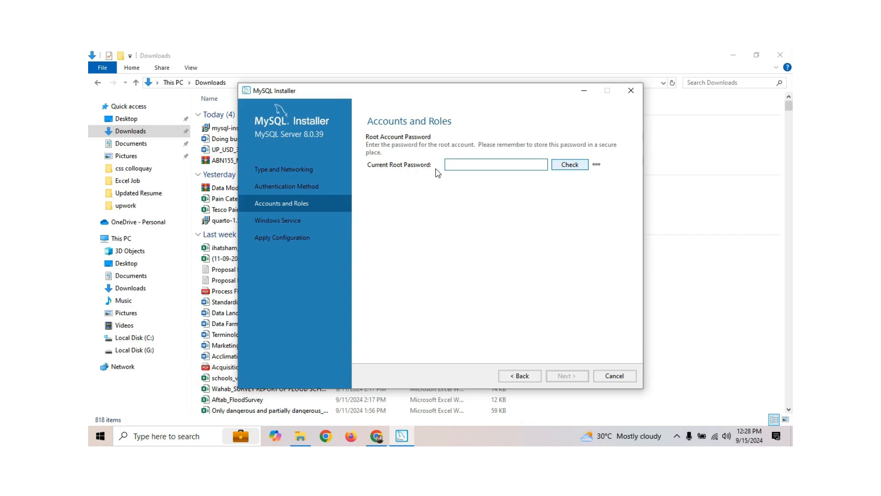
Launch MySQL Workbench 8.0 CE and open the Local instance MySQL80 connection.
{"action": "key", "text": "super"}
{"action": "type", "text": "wor"}
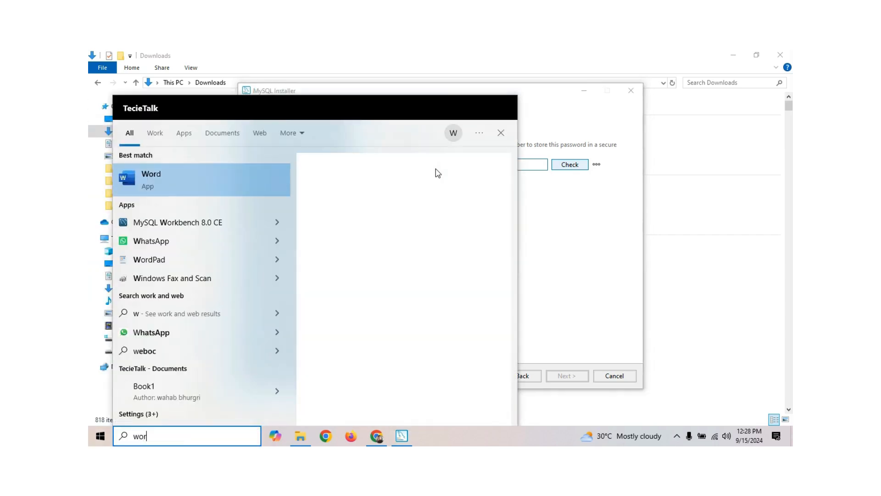
{"action": "left_click", "coordinate": [208, 230]}
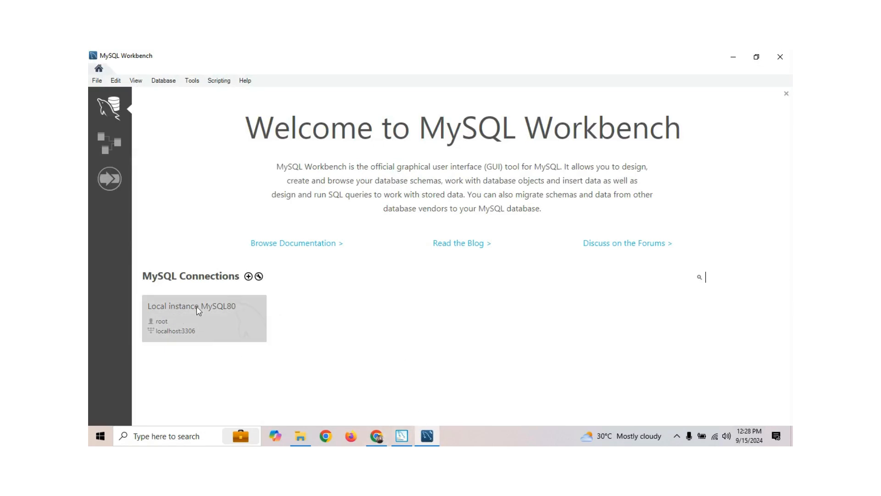
{"action": "left_click", "coordinate": [401, 435]}
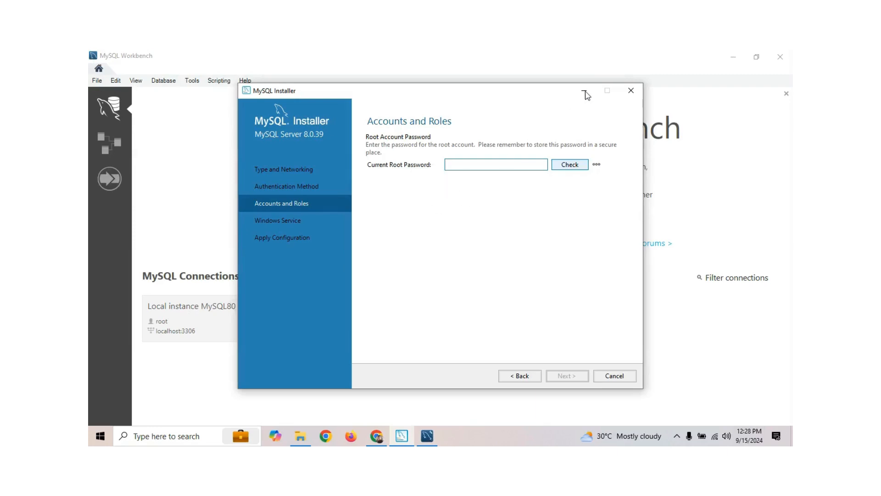
{"action": "left_click", "coordinate": [427, 435]}
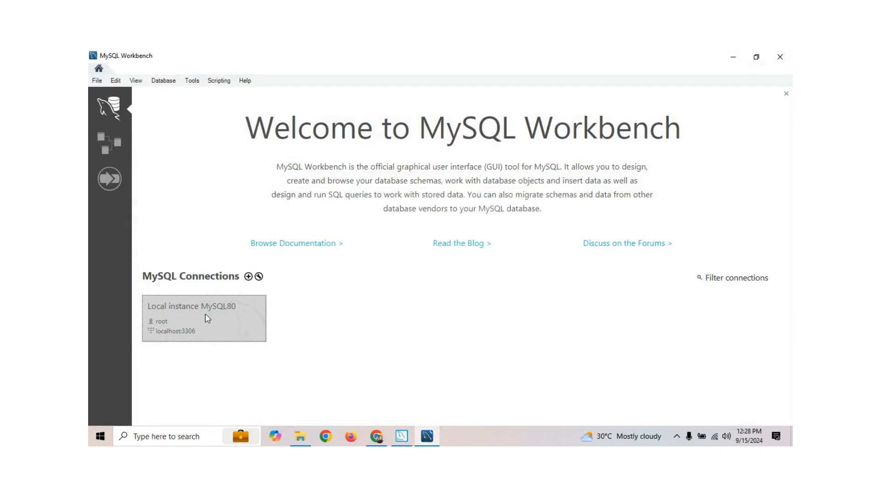
{"action": "left_click", "coordinate": [194, 319]}
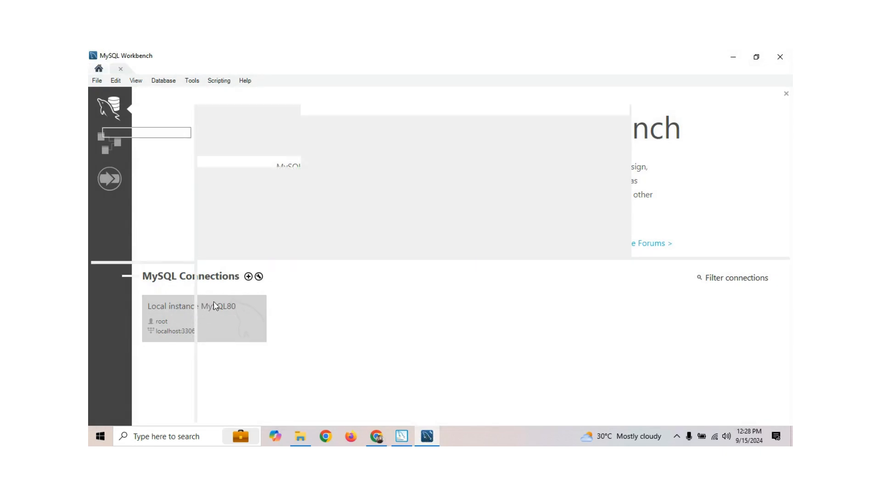